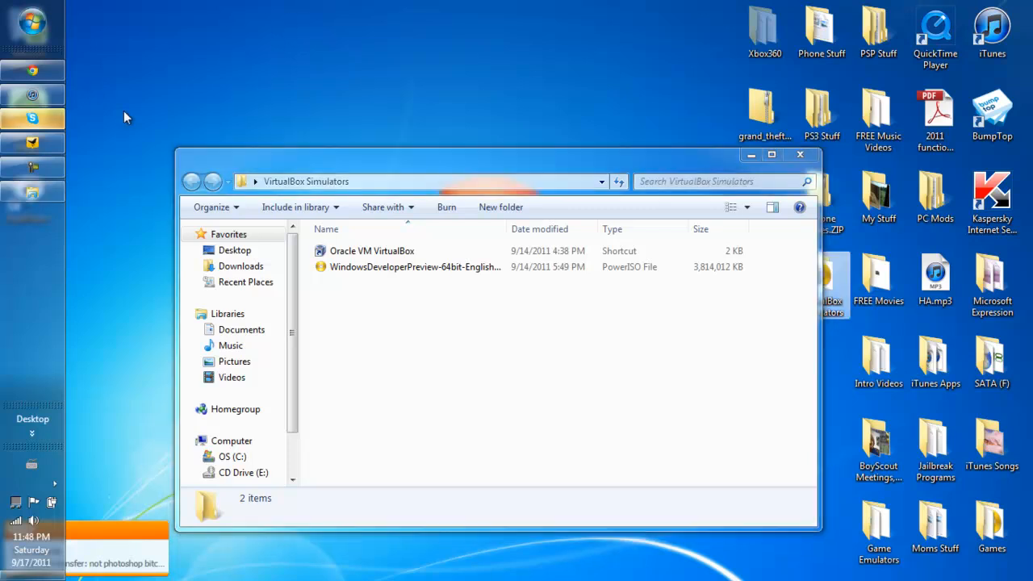
Step: Open Oracle VM VirtualBox from the VirtualBox Simulators folder
left_click(257, 164)
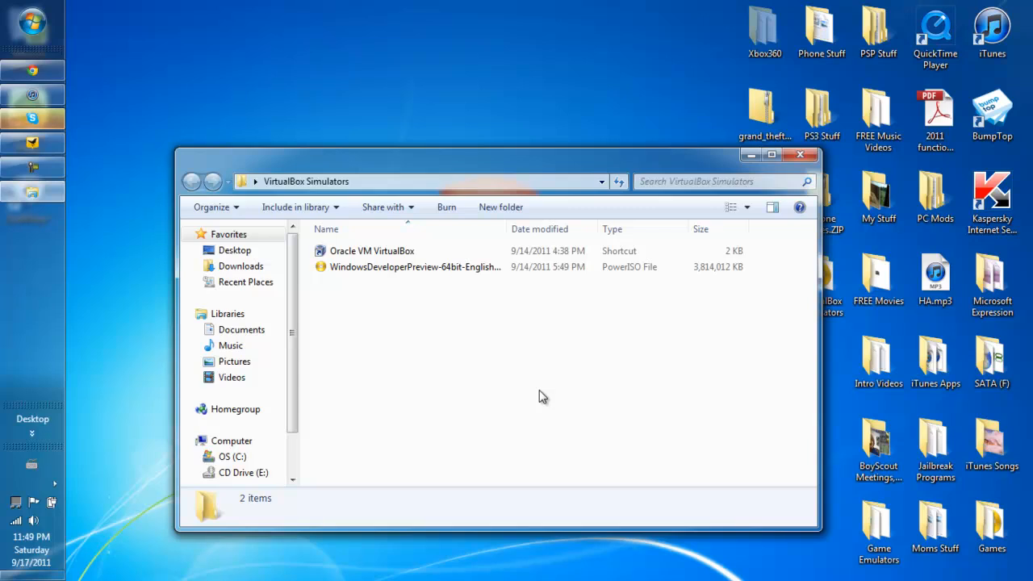
double_click(436, 252)
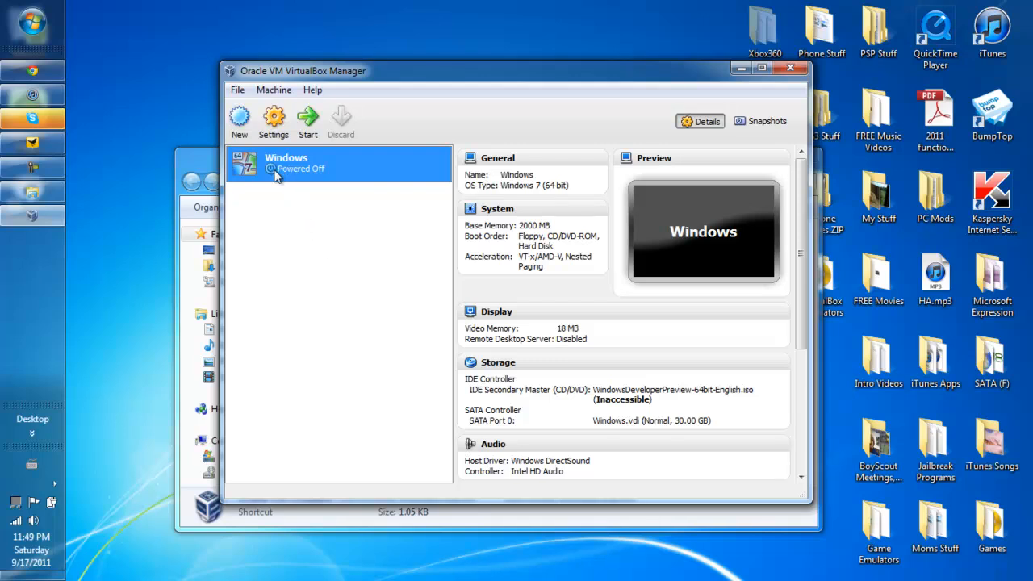
Step: Start a new virtual machine named Windows 8 with Microsoft Windows as operating system and Windows 2008 (64 bit) as version
left_click(239, 118)
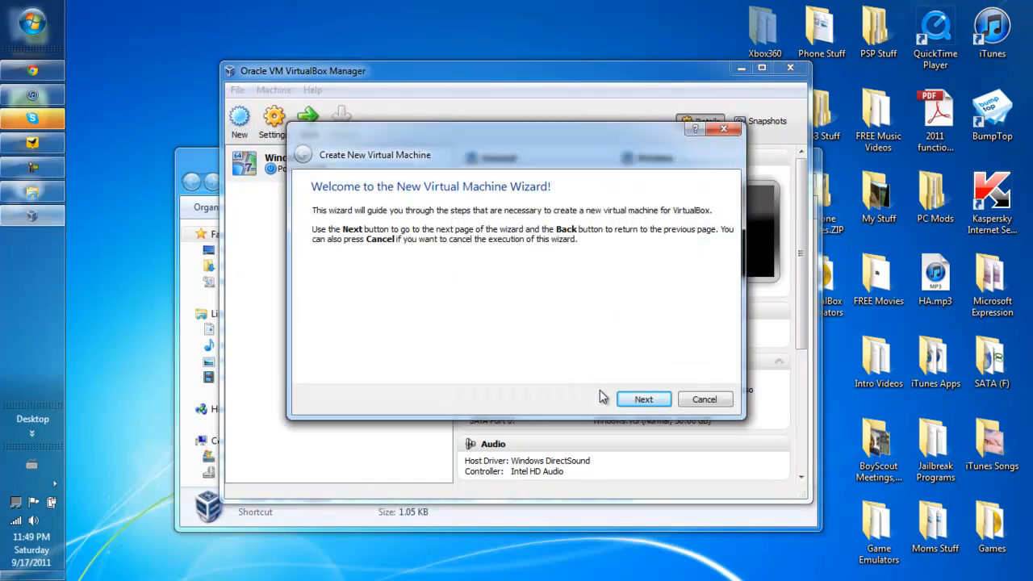
left_click(639, 400)
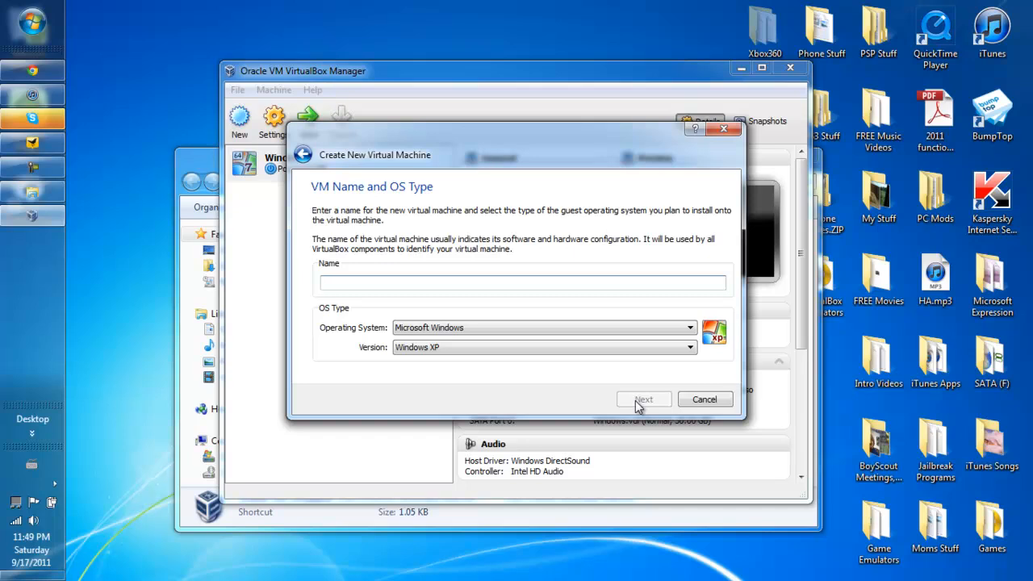
type("Windows 8")
left_click(570, 328)
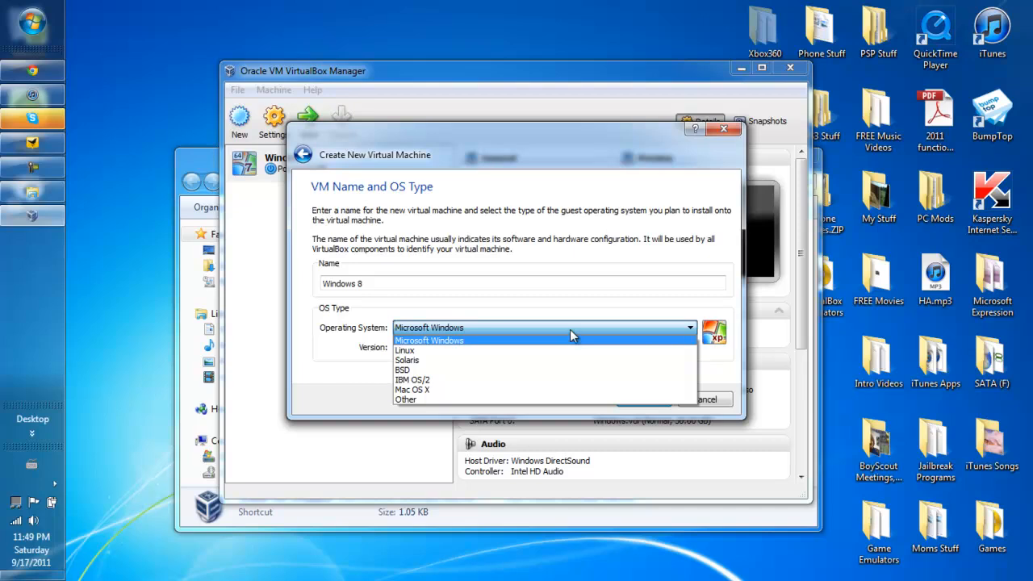
left_click(570, 329)
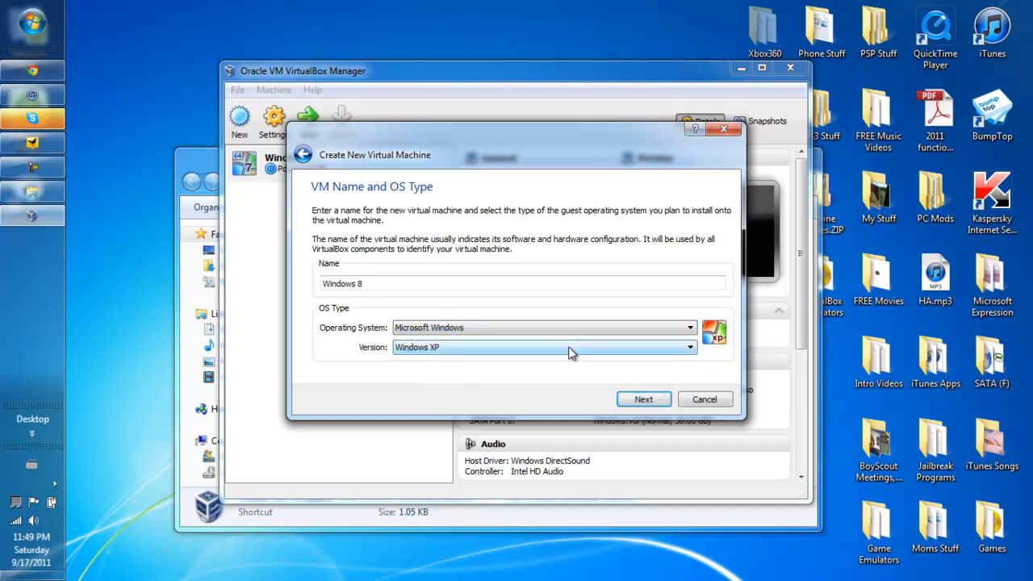
left_click(564, 347)
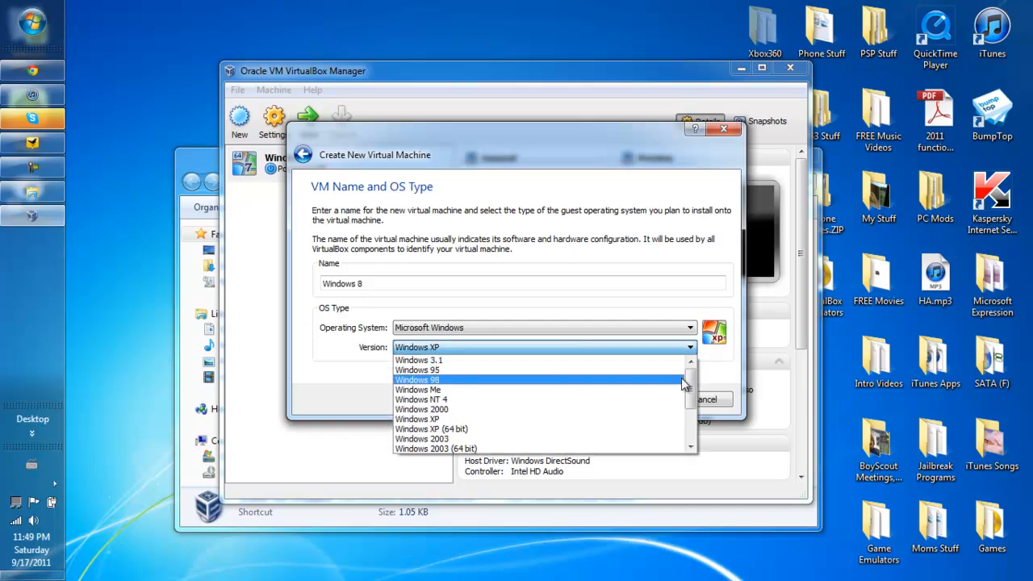
left_click_drag(690, 389, 690, 428)
left_click(500, 419)
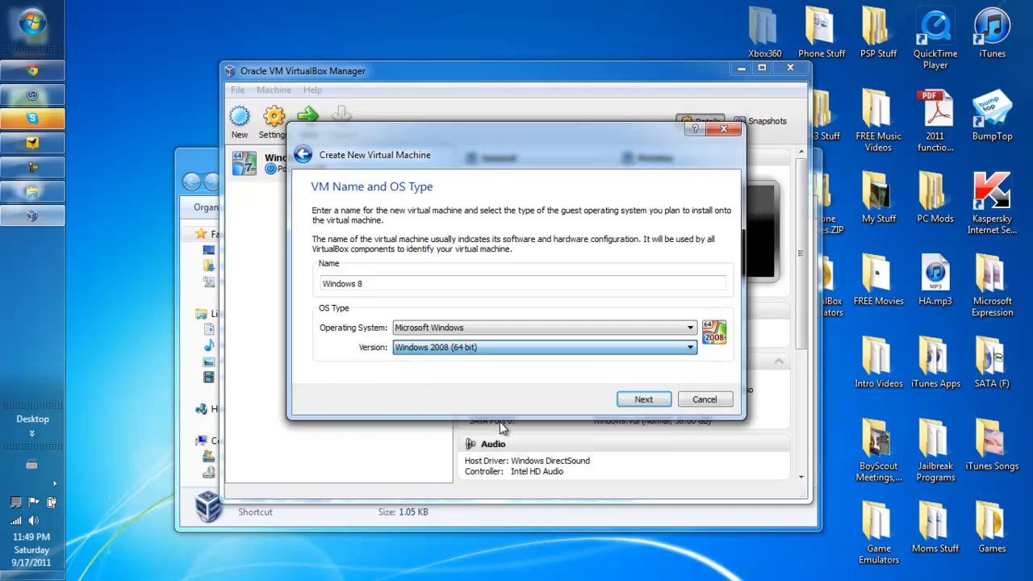
left_click(624, 401)
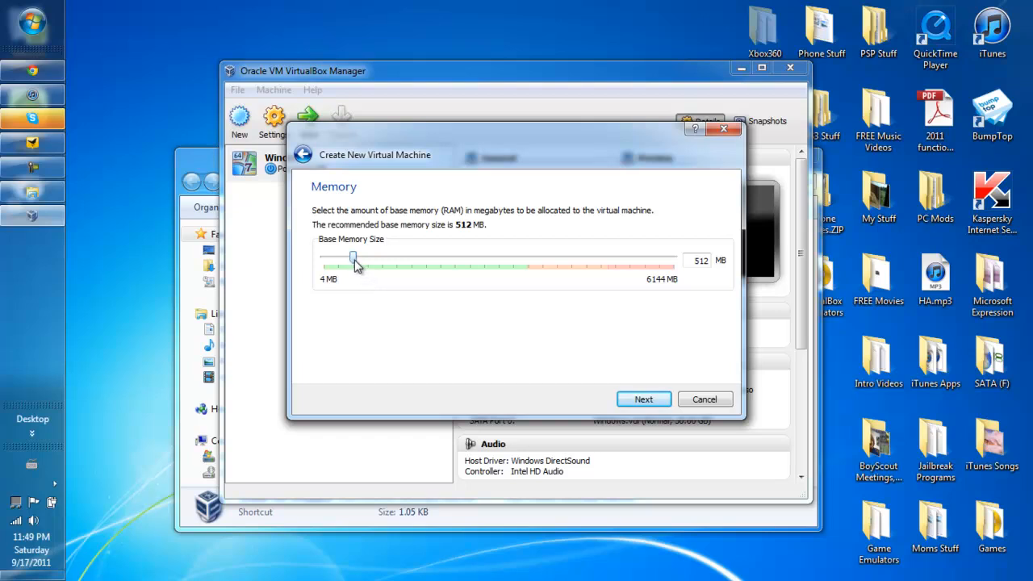
Step: Set the new virtual machine's base memory size to 2000 MB and accept it
left_click_drag(356, 262, 484, 287)
left_click_drag(482, 284, 467, 283)
left_click_drag(688, 260, 727, 266)
type("2000")
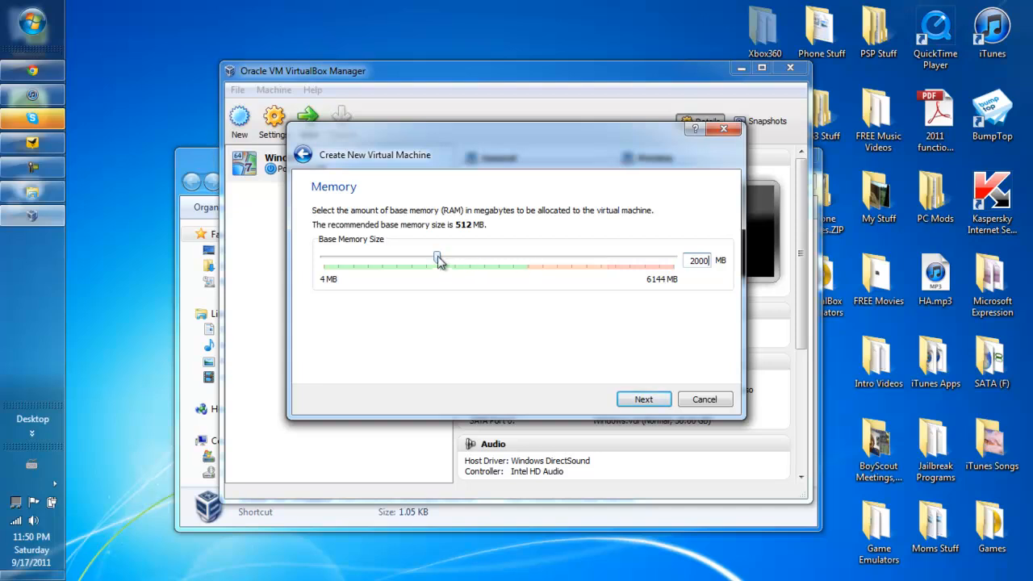
left_click(635, 401)
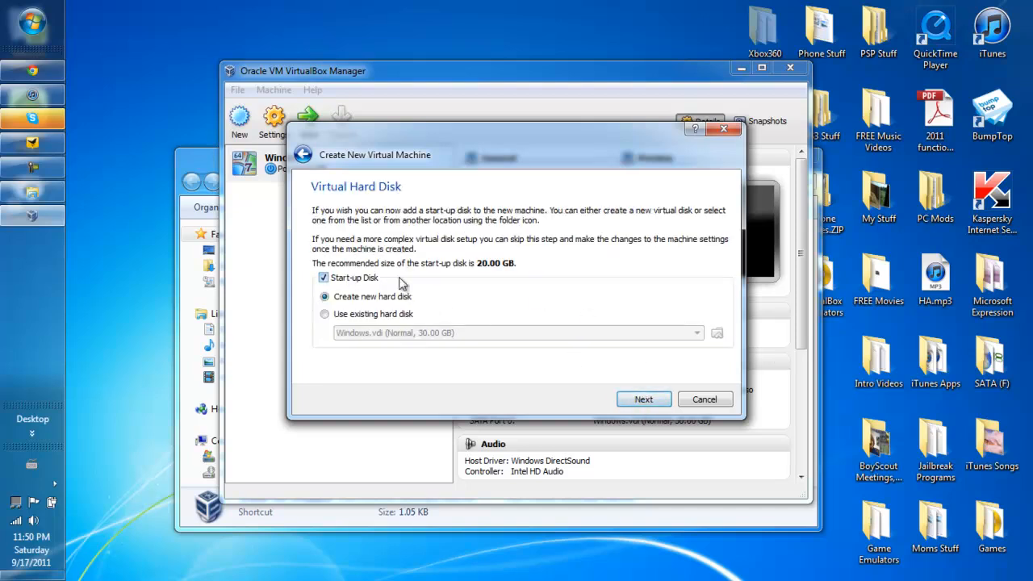
Step: Configure a new fixed-size 20.00 GB VDI start-up disk, and cancel both wizards at the summary without creating anything
left_click(642, 400)
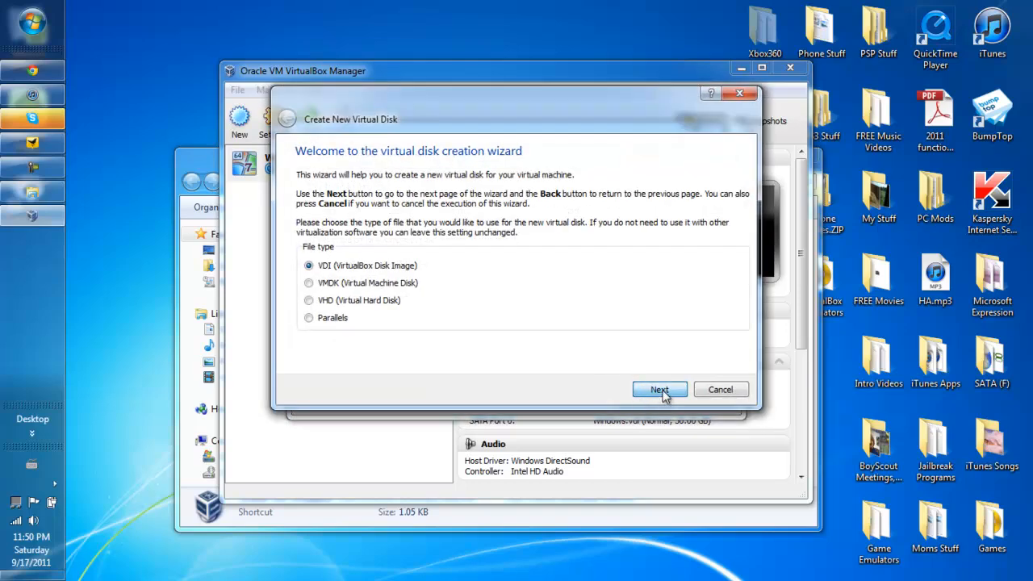
left_click(662, 390)
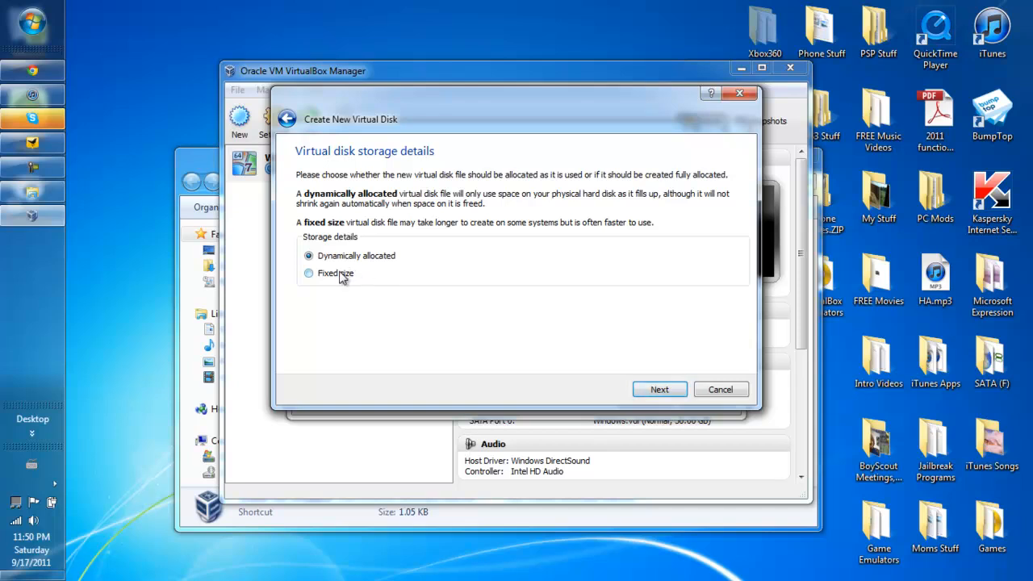
left_click(658, 390)
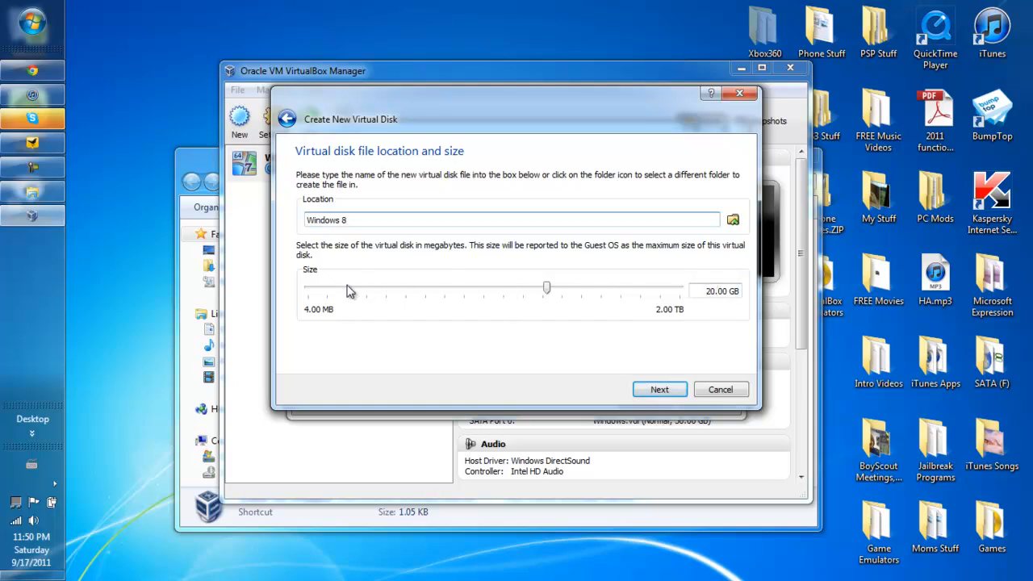
mouse_move(348, 290)
left_click(655, 391)
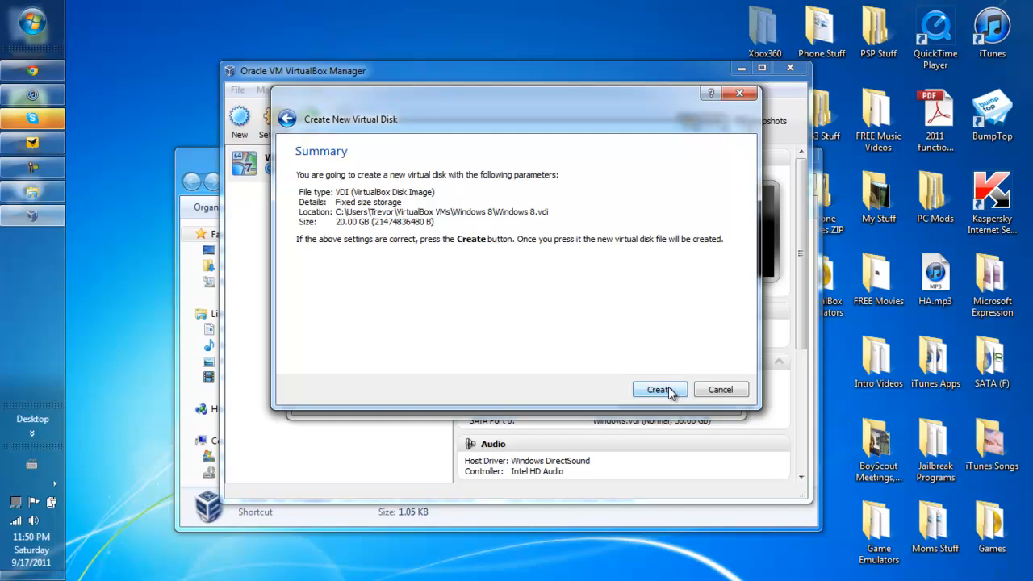
left_click(716, 390)
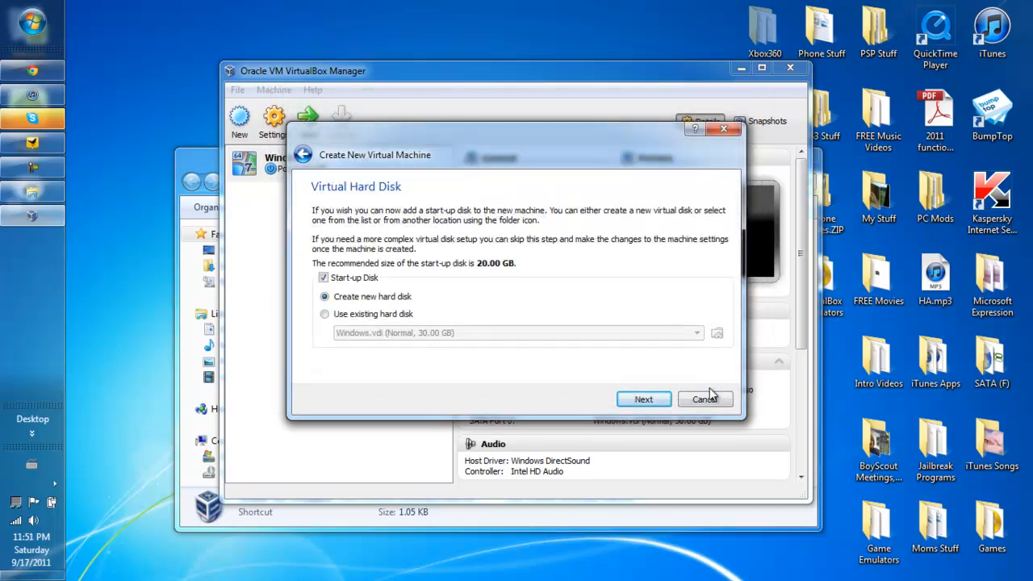
left_click(716, 398)
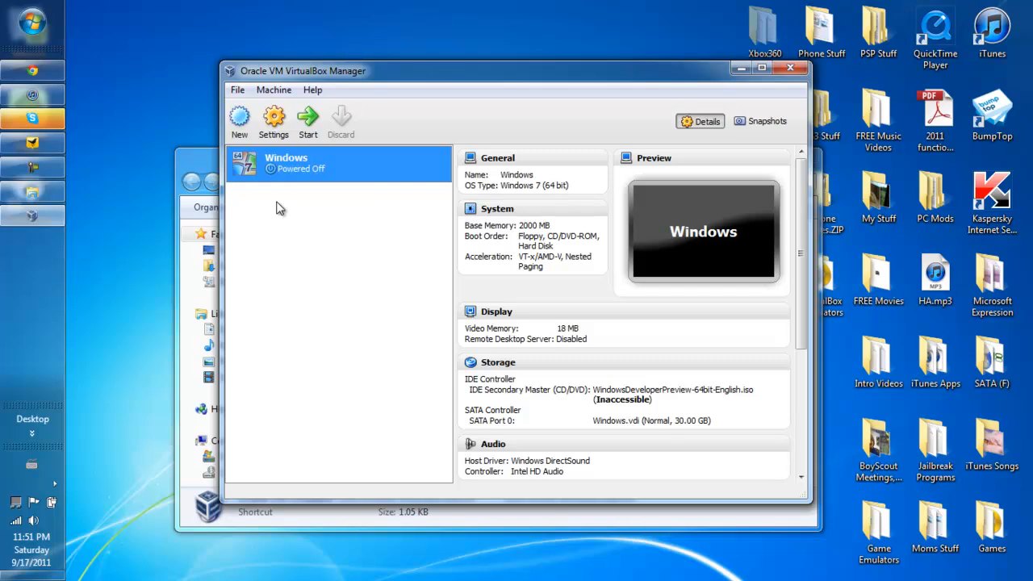
Step: Start the existing Windows virtual machine and dismiss the inaccessible image warning with the option not to show it again
left_click(308, 118)
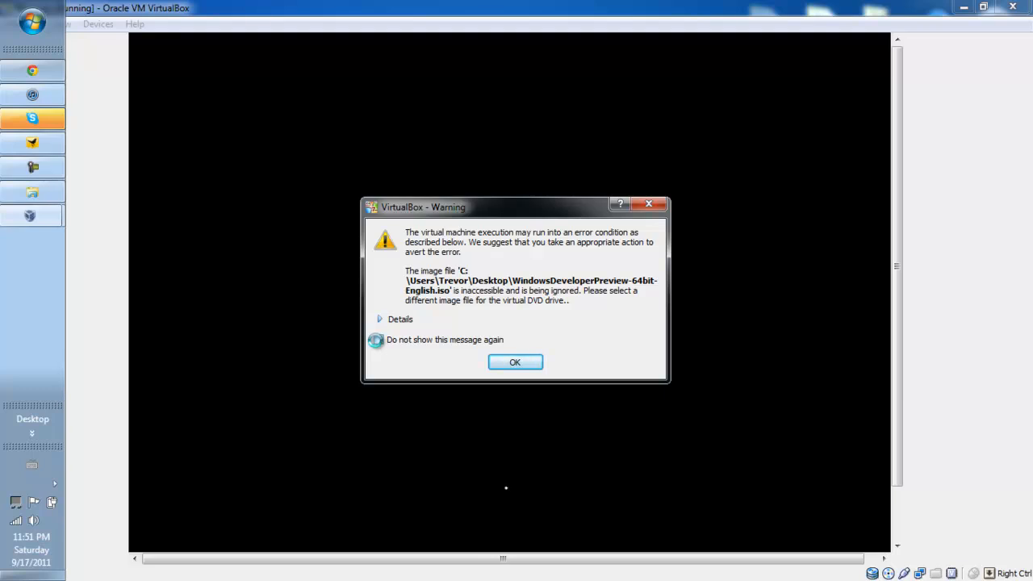
left_click(376, 340)
left_click(512, 363)
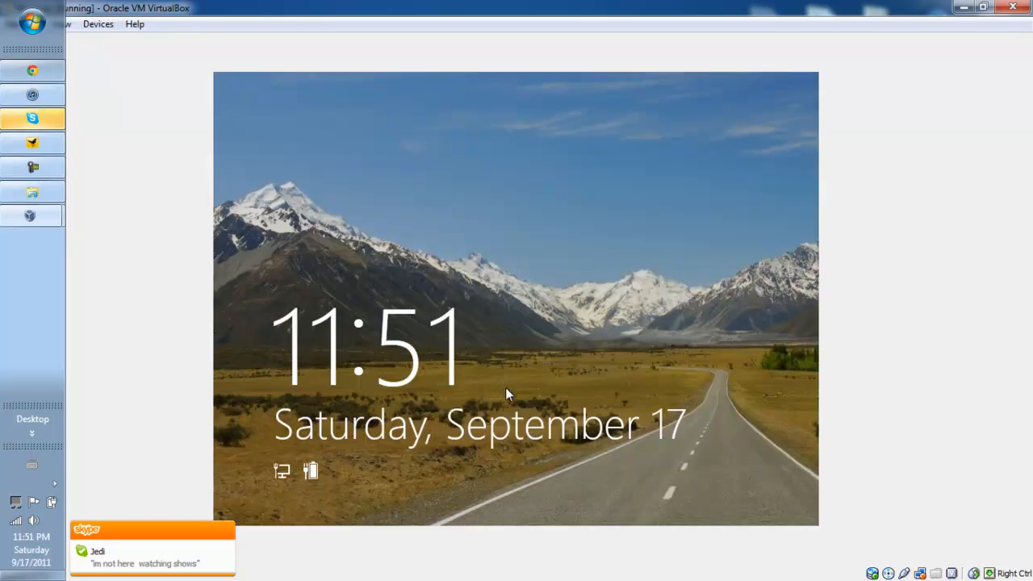
Step: Unlock the guest system's lock screen and sign in with the account password
left_click_drag(559, 479, 567, 264)
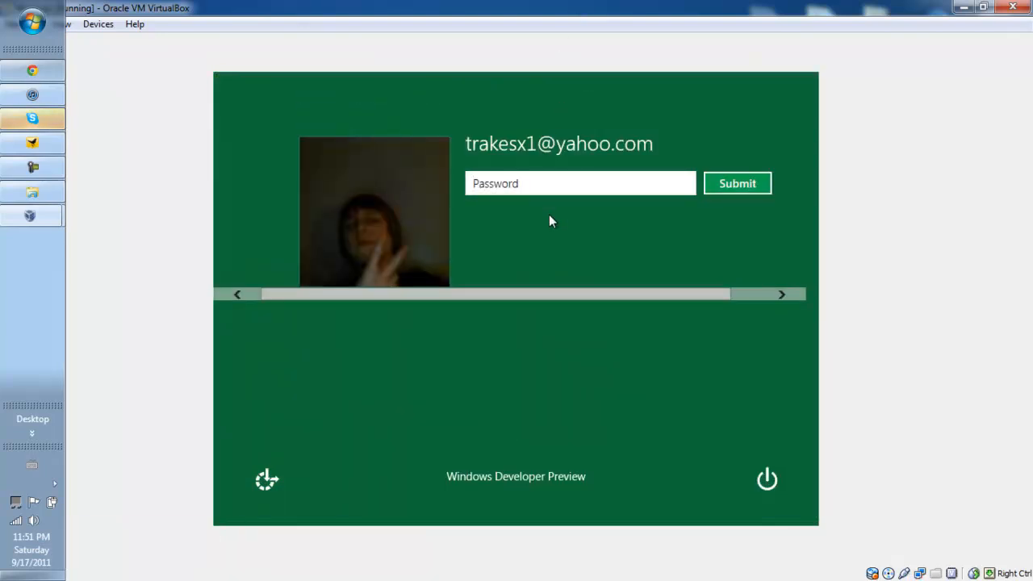
type("••••••••••••")
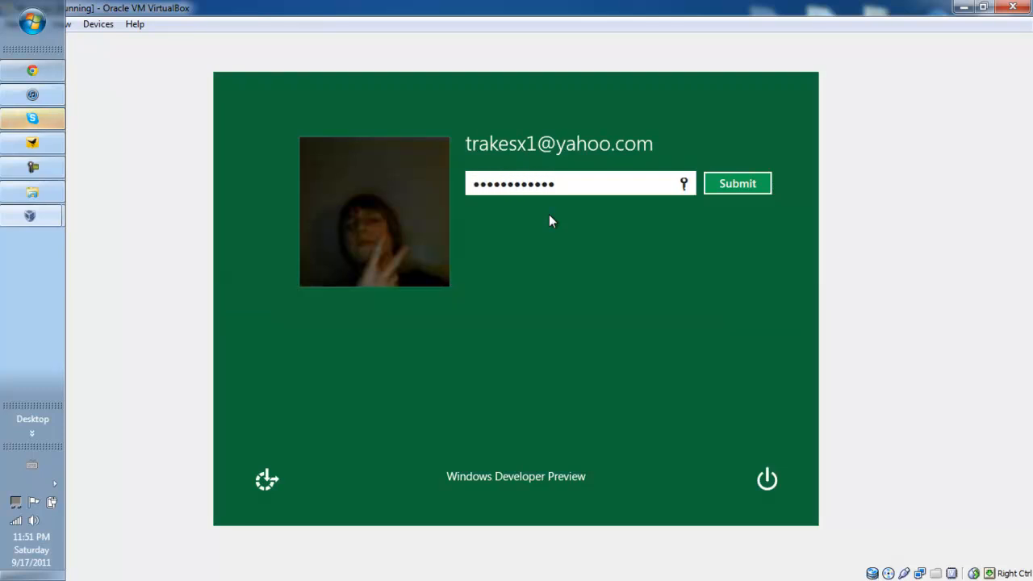
key("Return")
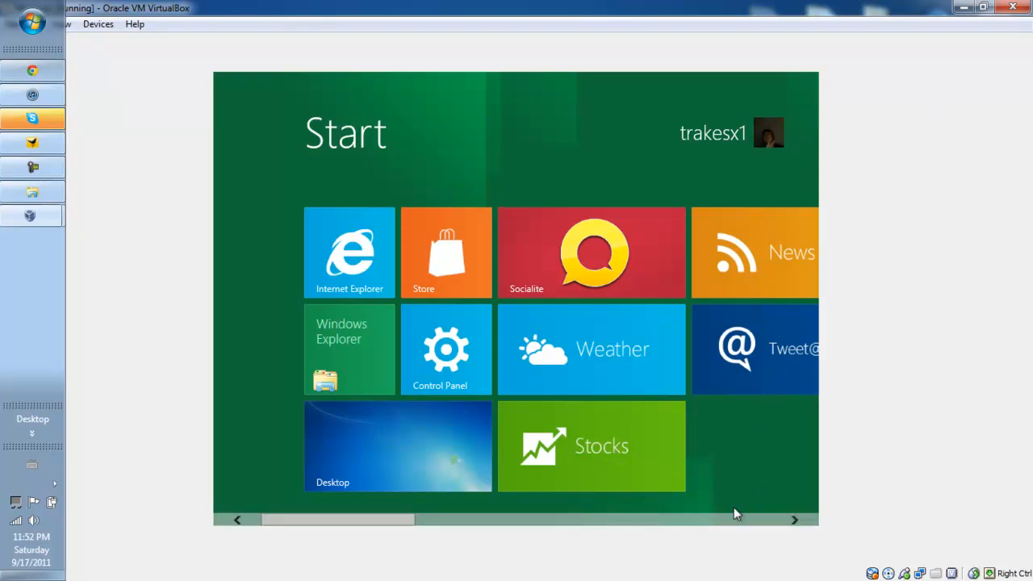
Step: Open the guest's Desktop from the Start screen and view the jump list of the pinned Windows Explorer
left_click_drag(399, 520, 319, 458)
left_click(321, 454)
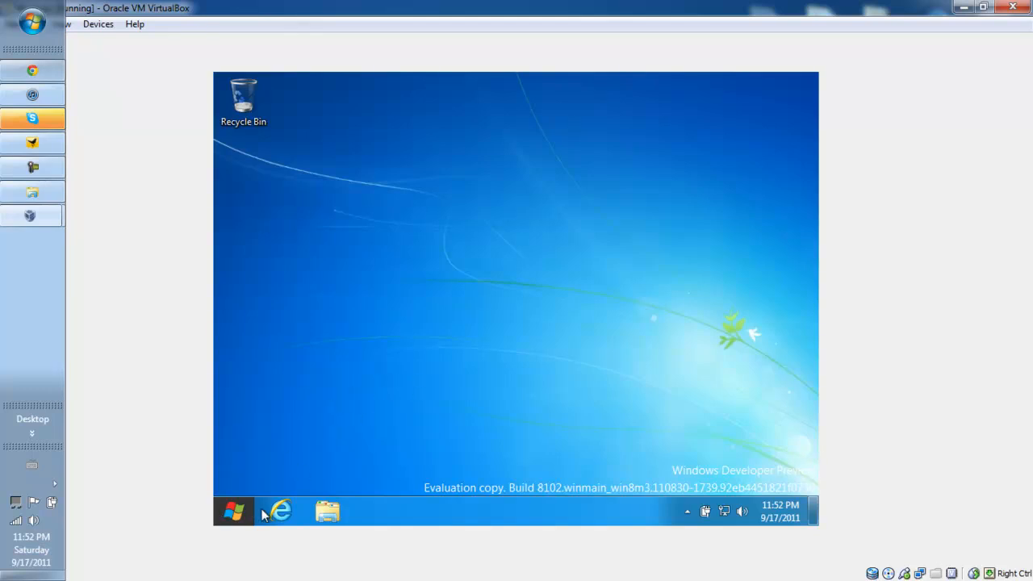
right_click(324, 508)
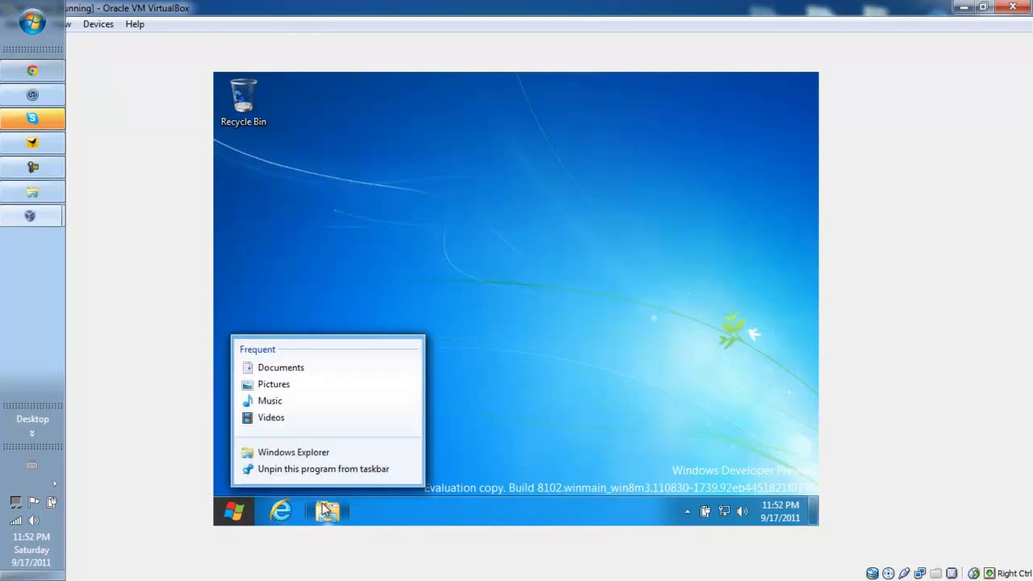
left_click(600, 437)
right_click(332, 501)
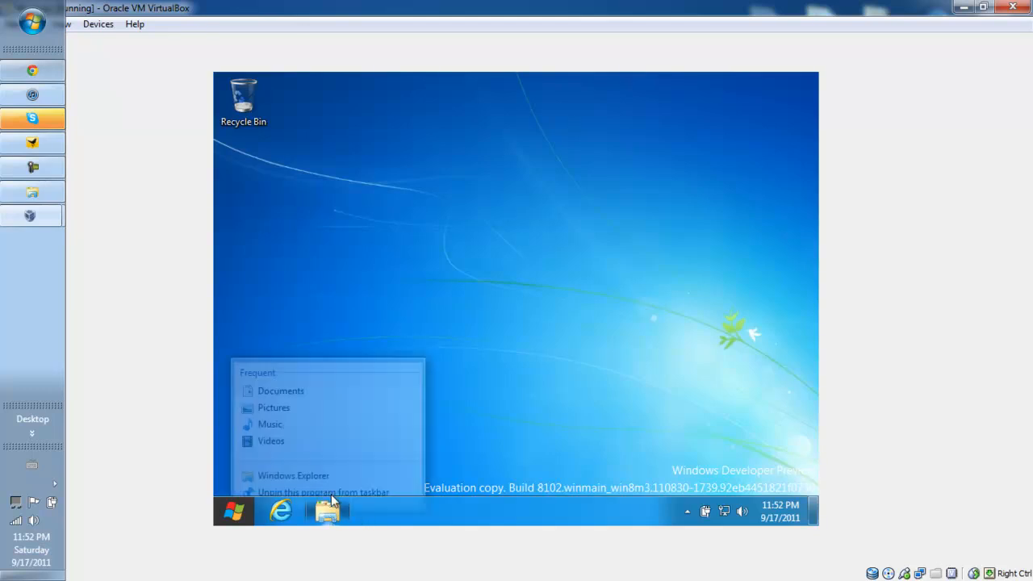
left_click(511, 376)
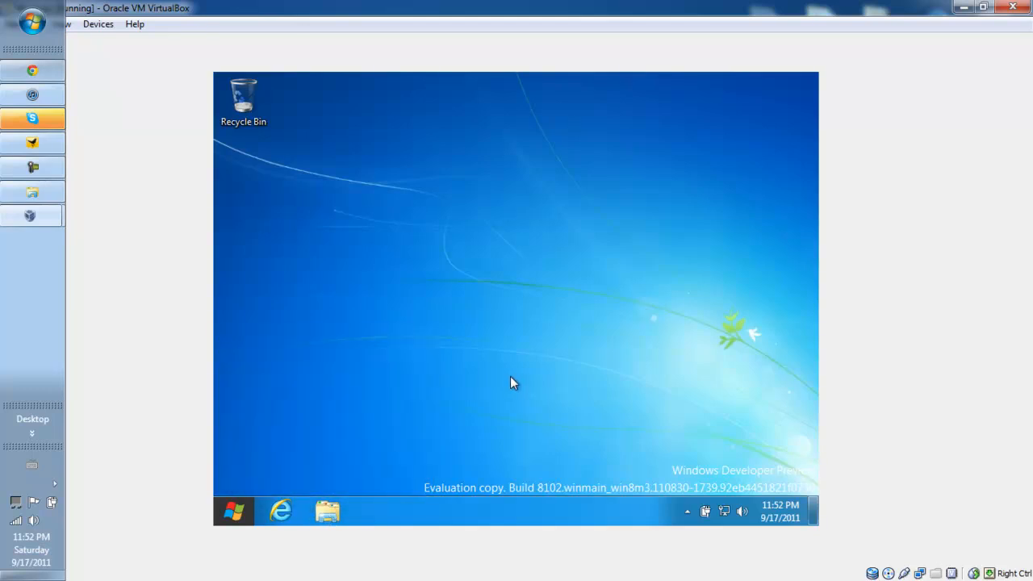
Step: Open the Recycle Bin in the guest, examine its Manage ribbon options, and close the window
double_click(243, 101)
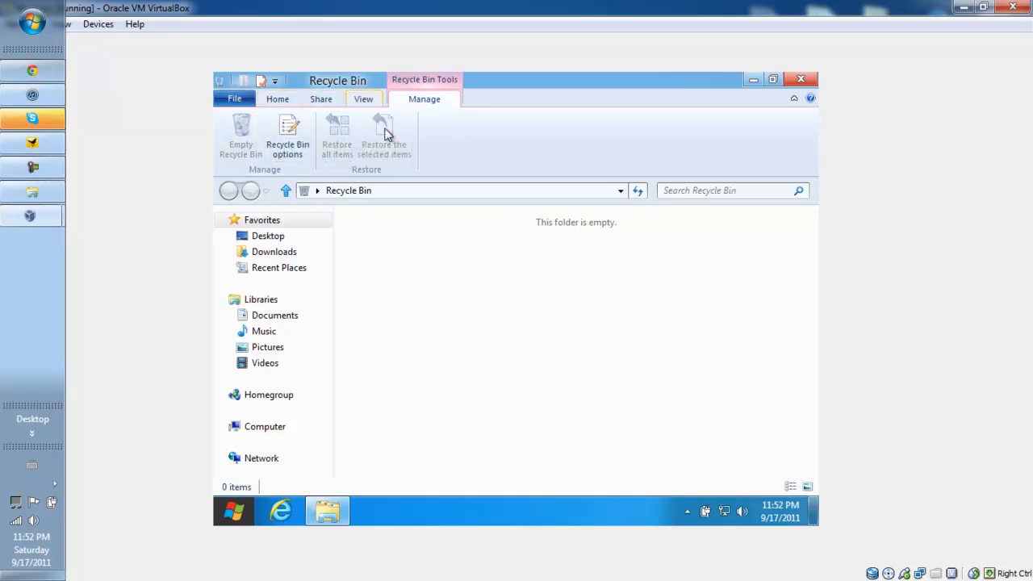
right_click(419, 101)
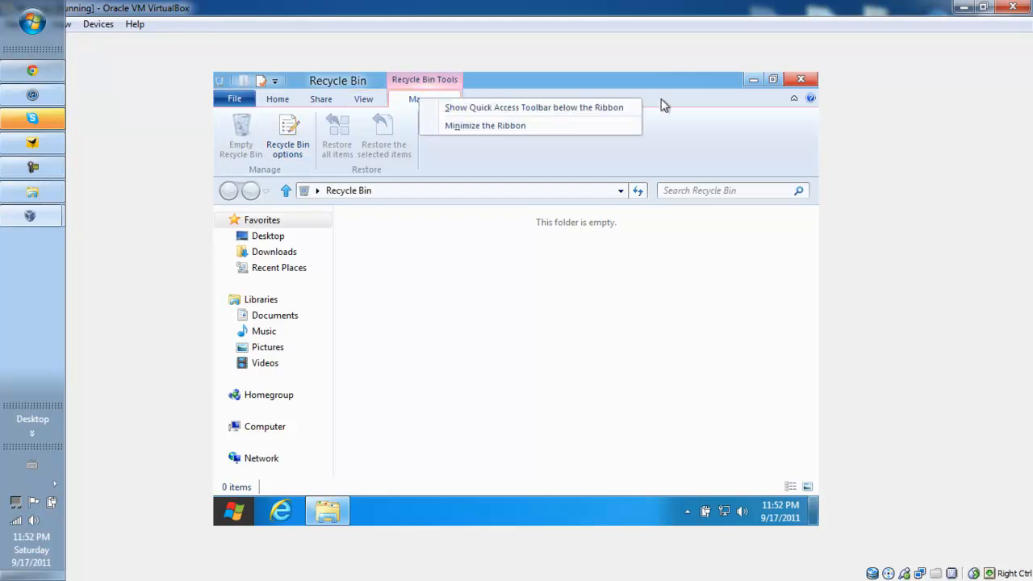
left_click(801, 79)
left_click(800, 79)
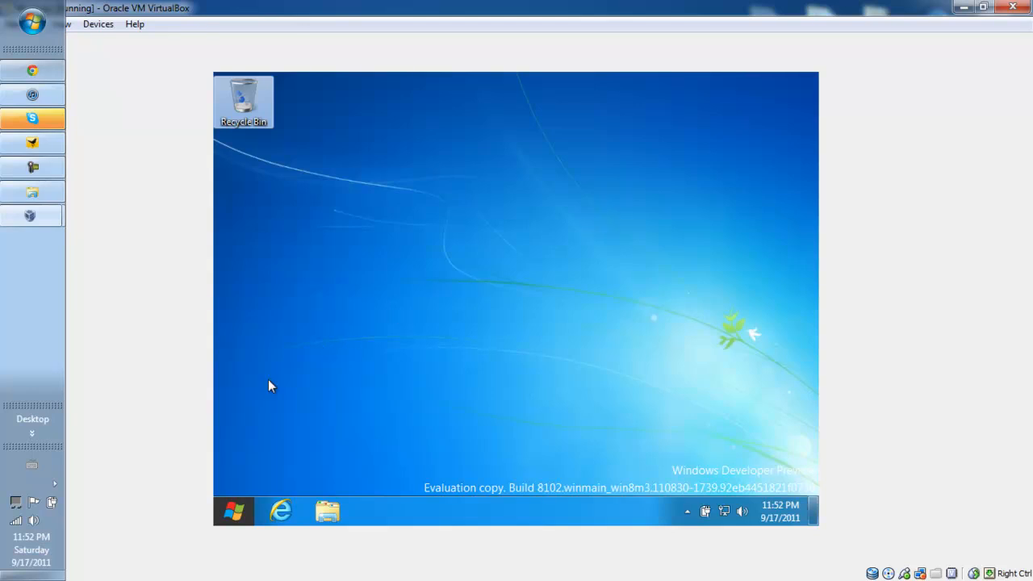
Step: View the guest's Settings pane, return to the Start screen, and reopen the Desktop
mouse_move(214, 524)
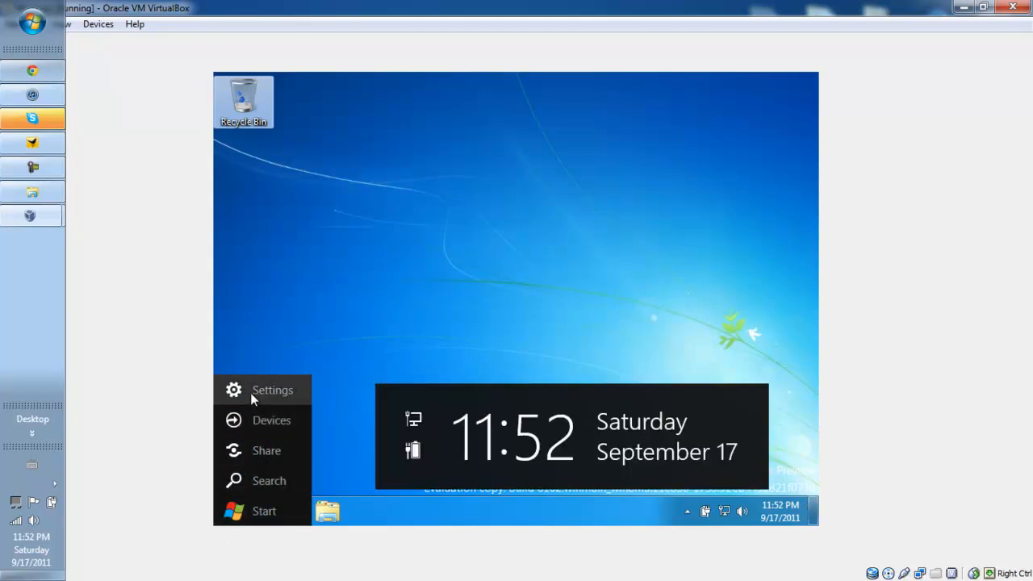
key("super+i")
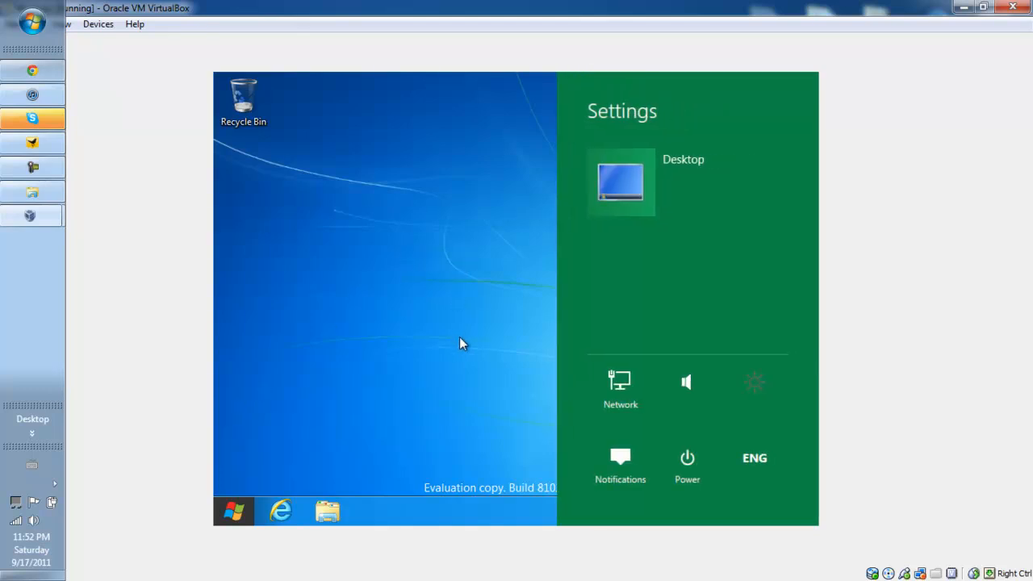
key("Escape")
left_click(232, 513)
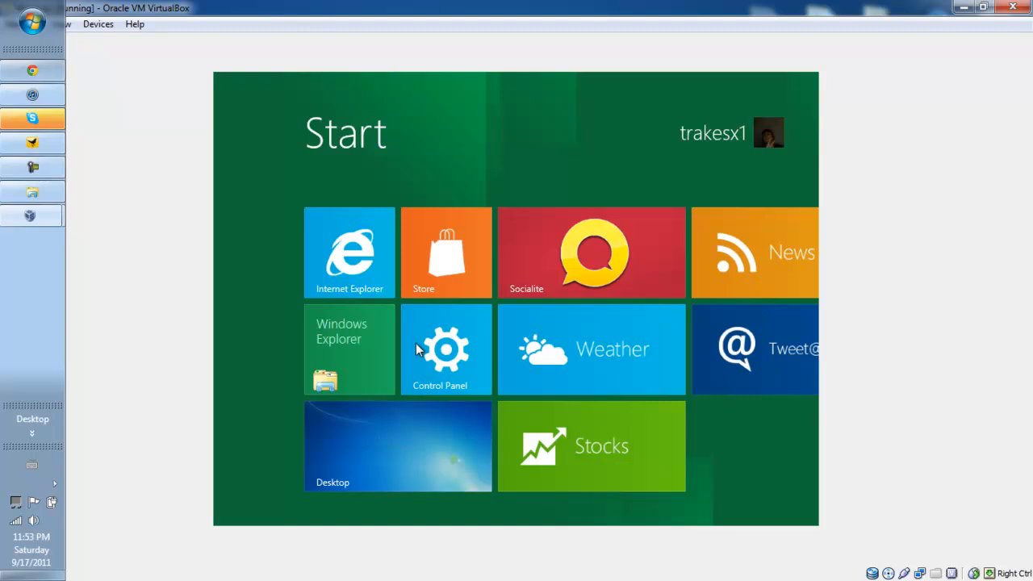
left_click(407, 416)
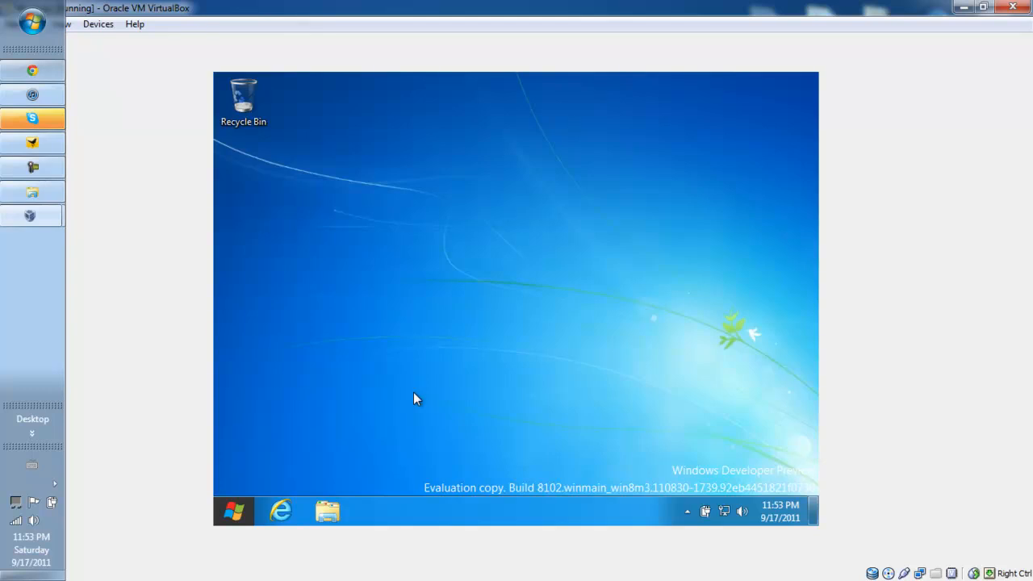
Step: Shut down the guest system through the power option in its Settings
mouse_move(212, 520)
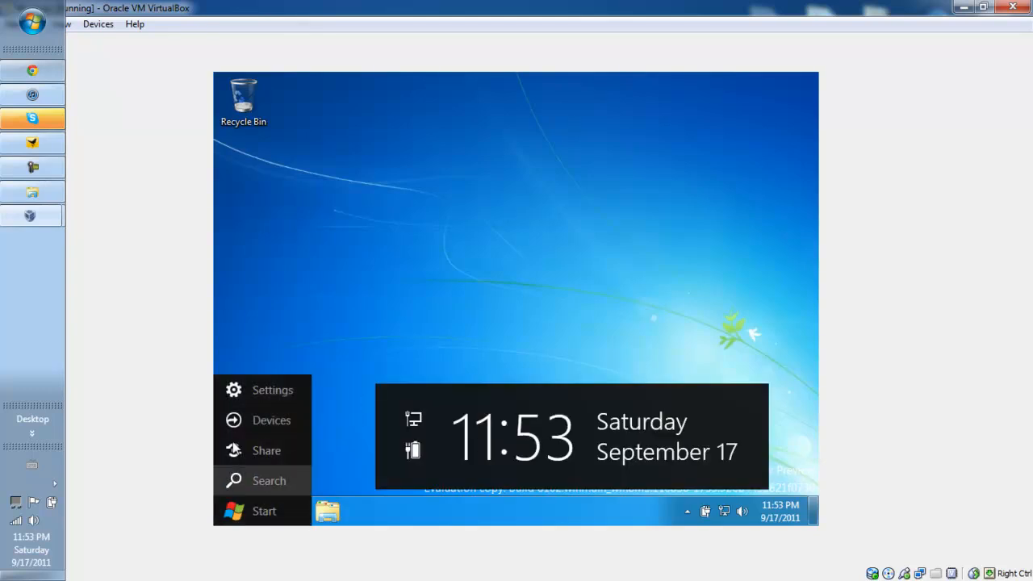
left_click(256, 389)
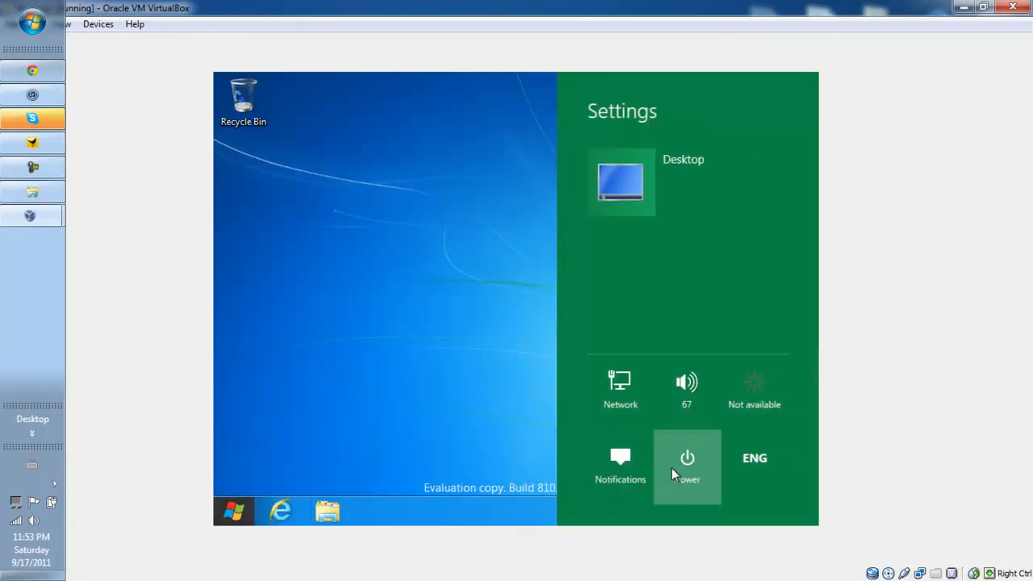
left_click(671, 468)
left_click(681, 370)
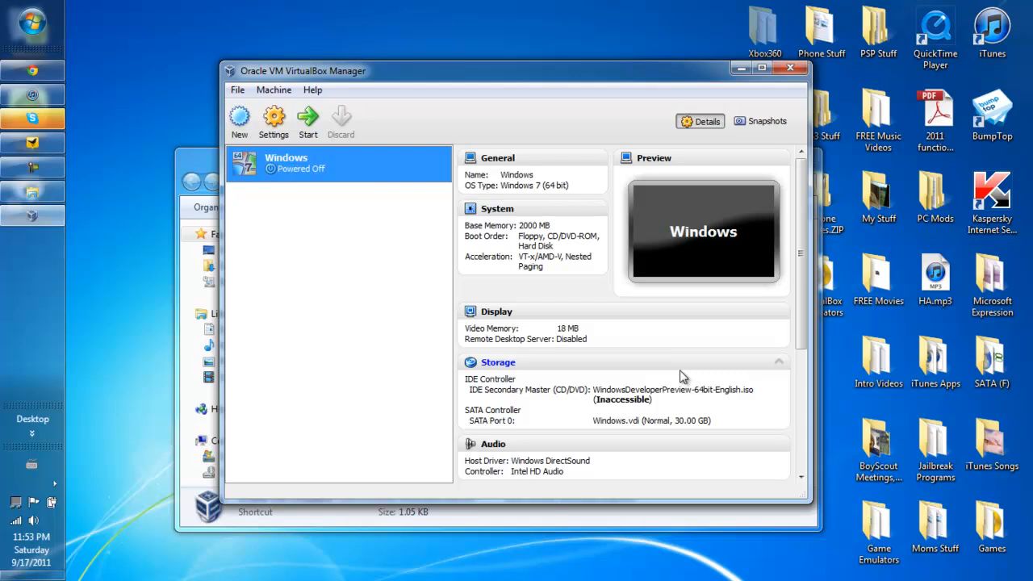
Step: Close Oracle VM VirtualBox Manager and the VirtualBox Simulators folder window
left_click(791, 68)
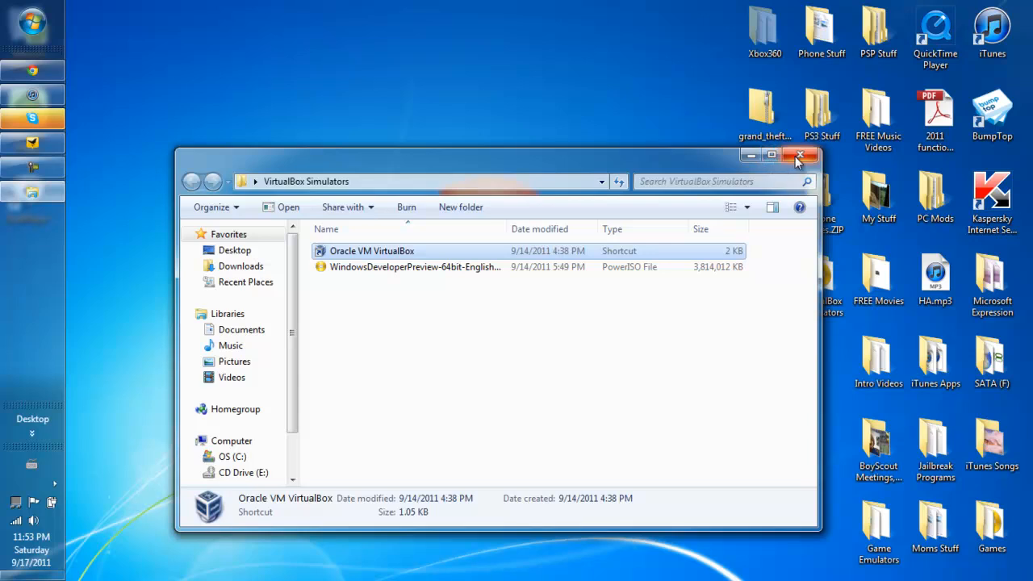
left_click(798, 156)
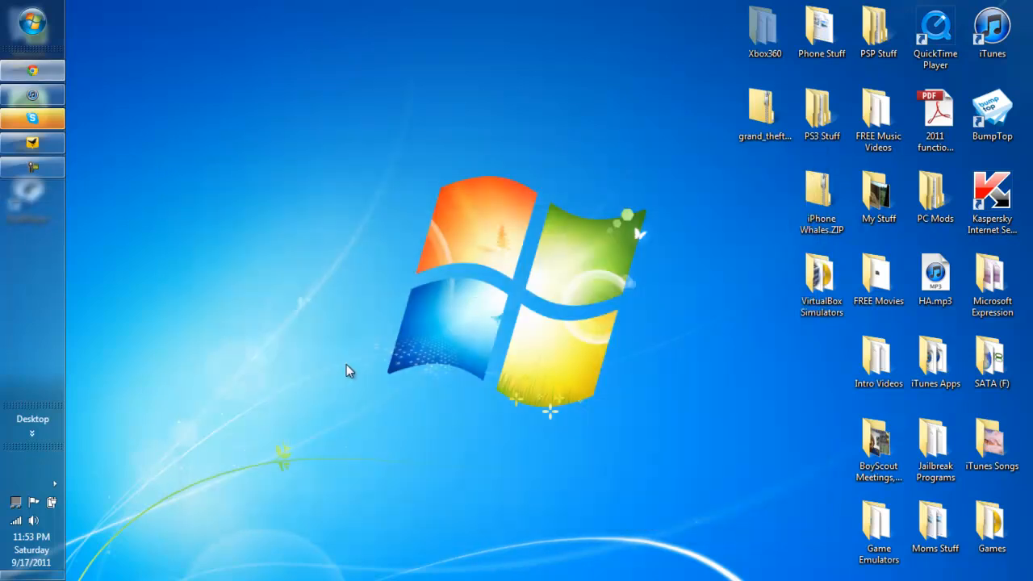